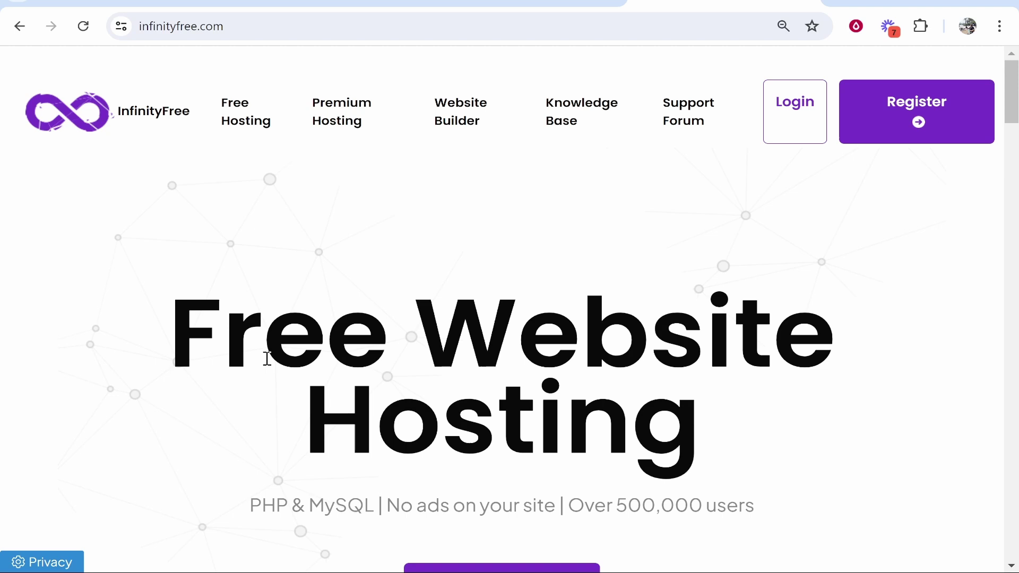
Review the Free Website Hosting page's headline, no-ads and 99.9% uptime claims.
drag(187, 327, 785, 439)
click(775, 440)
drag(393, 507, 448, 504)
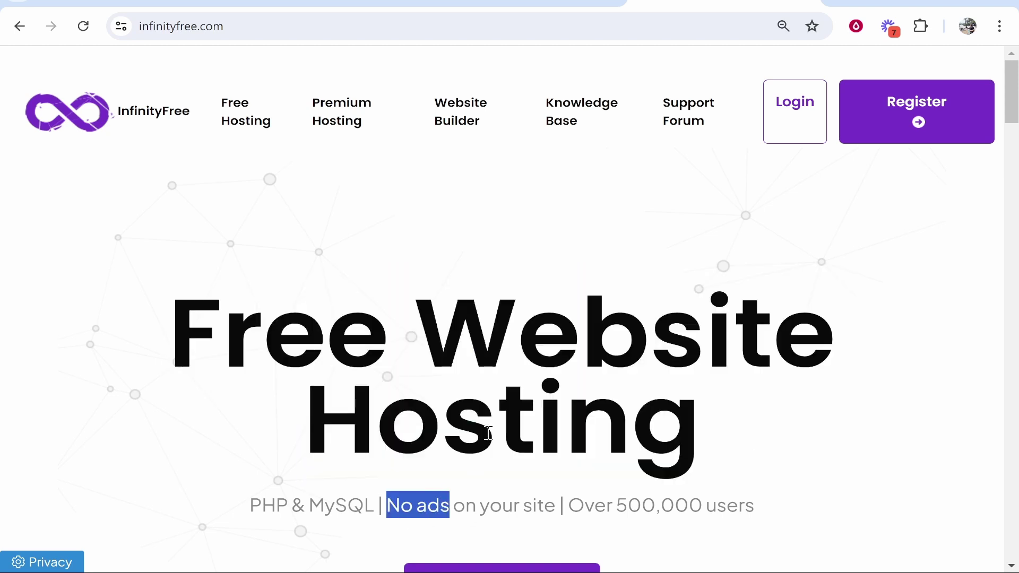
click(478, 451)
scroll(494, 440, down, 11)
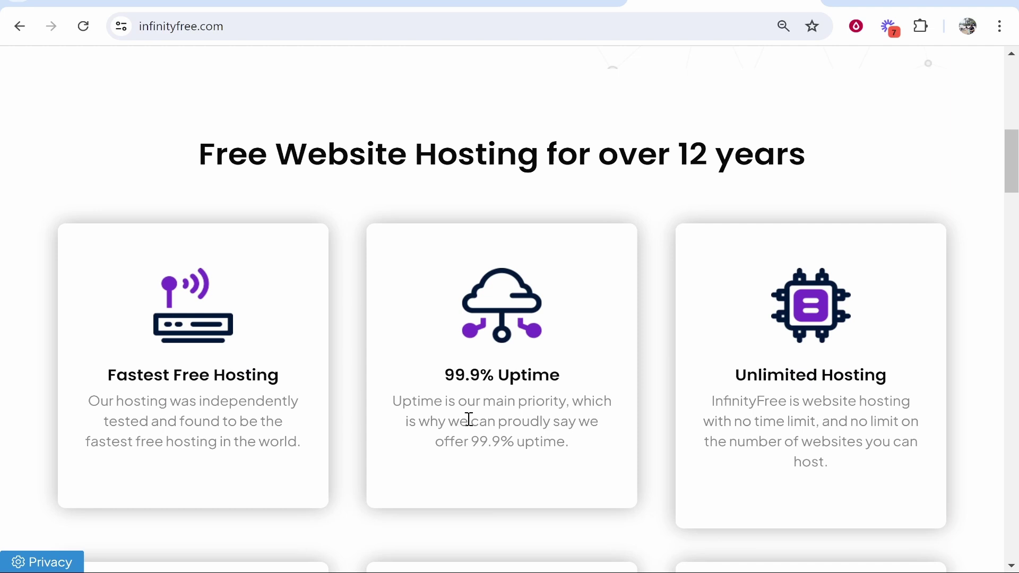
drag(449, 377, 584, 381)
click(580, 341)
scroll(562, 374, up, 10)
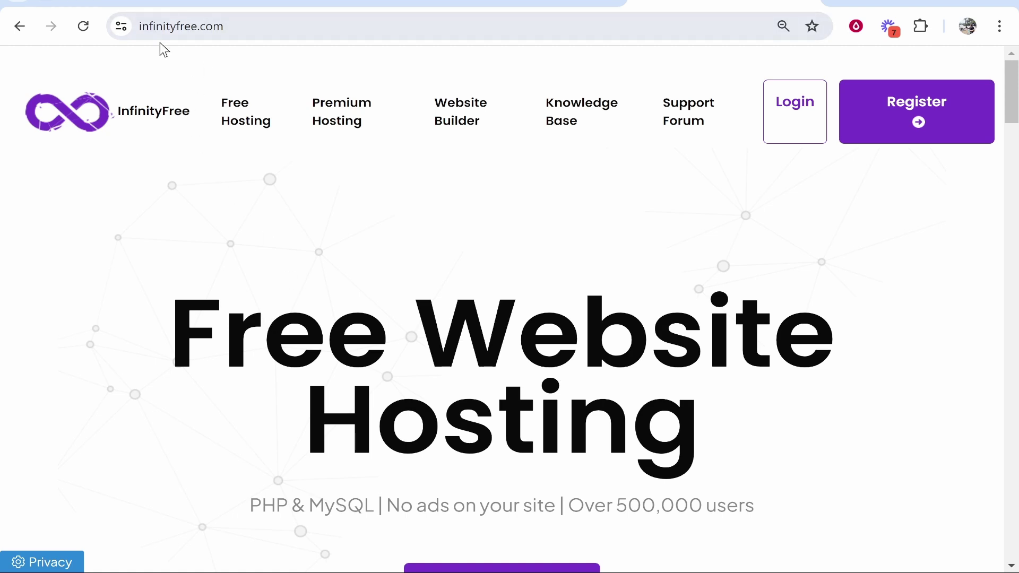
scroll(567, 225, down, 3)
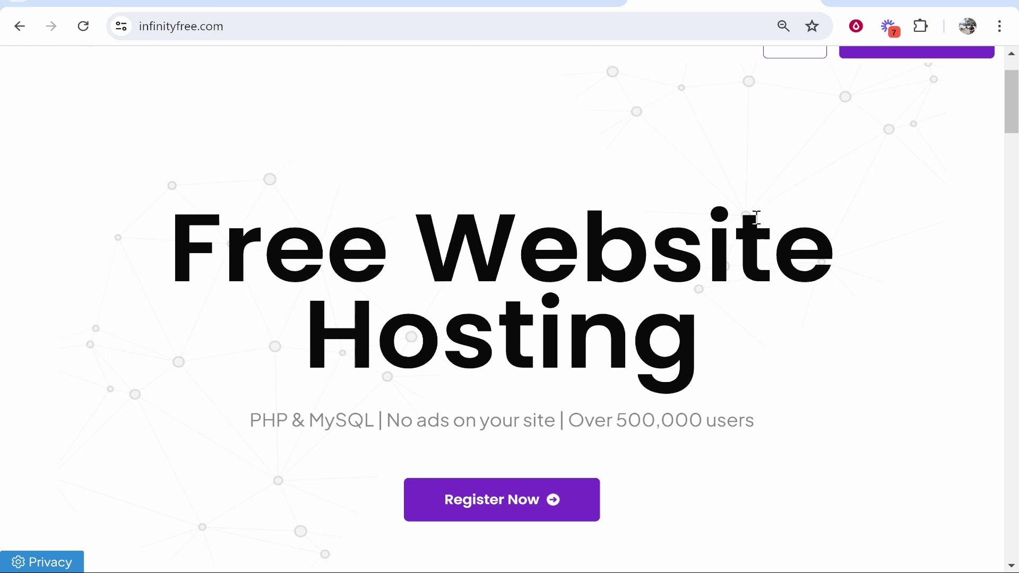
Register and start a new hosting account on the $0 InfinityFree plan.
click(496, 425)
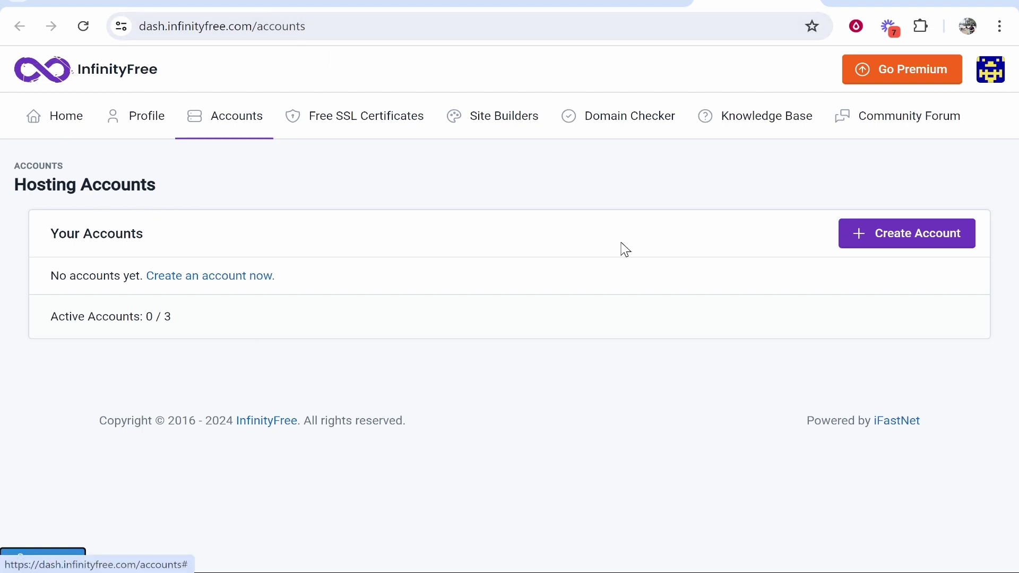
click(902, 247)
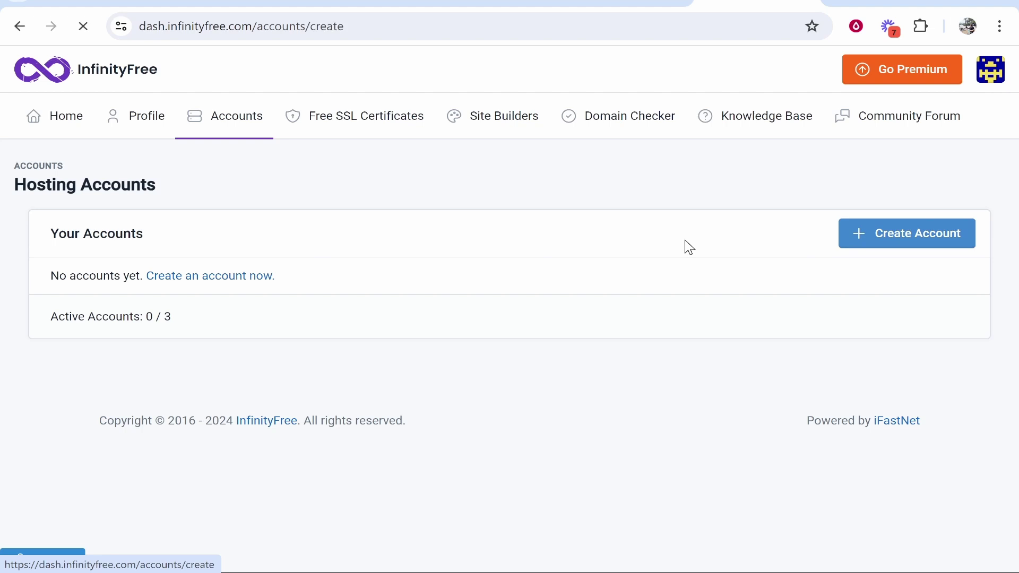
scroll(64, 232, down, 2)
drag(55, 233, 212, 221)
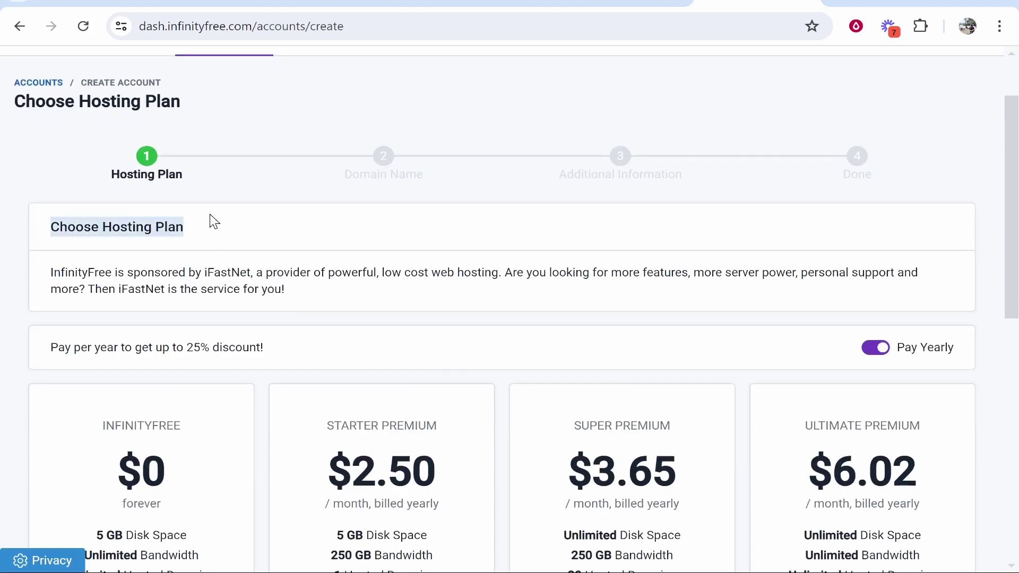
click(235, 221)
scroll(239, 228, down, 3)
drag(215, 306, 114, 295)
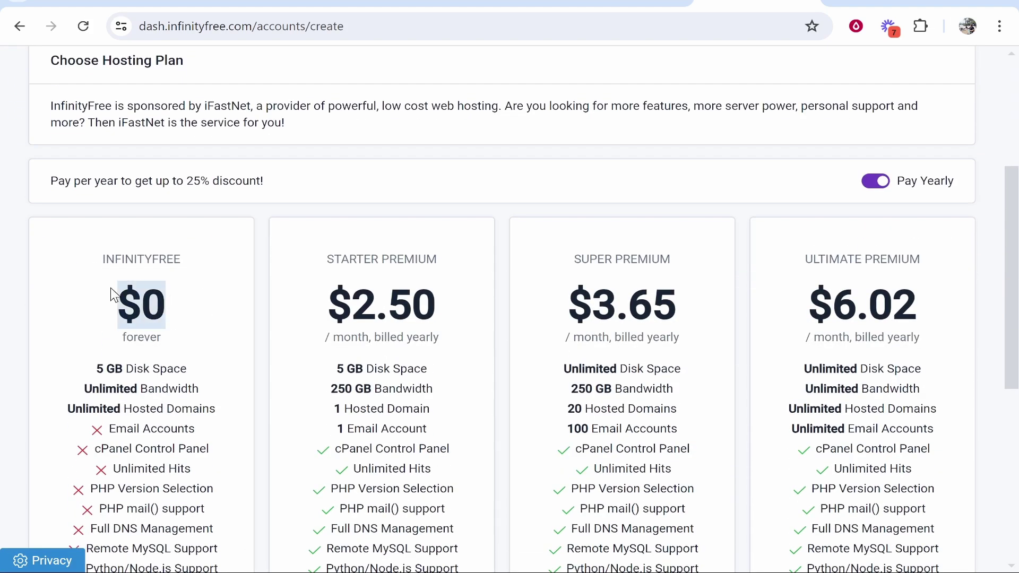
click(105, 254)
scroll(121, 290, down, 5)
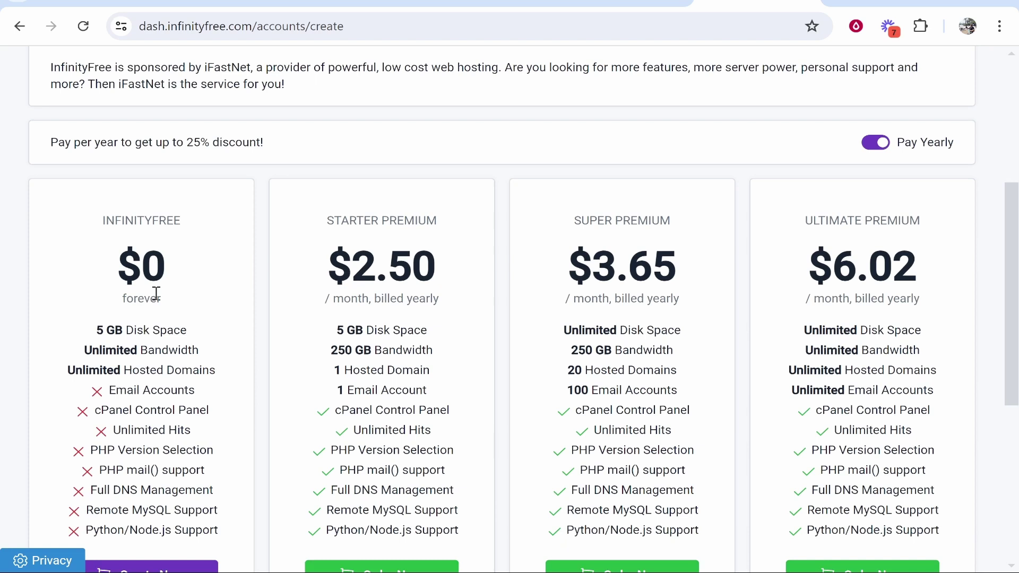
click(122, 376)
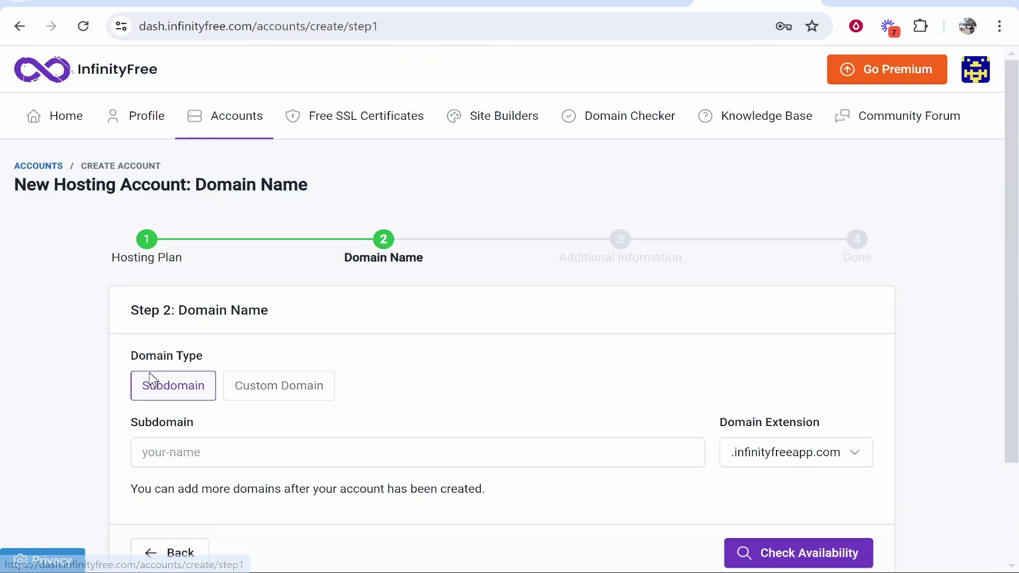
scroll(379, 322, down, 2)
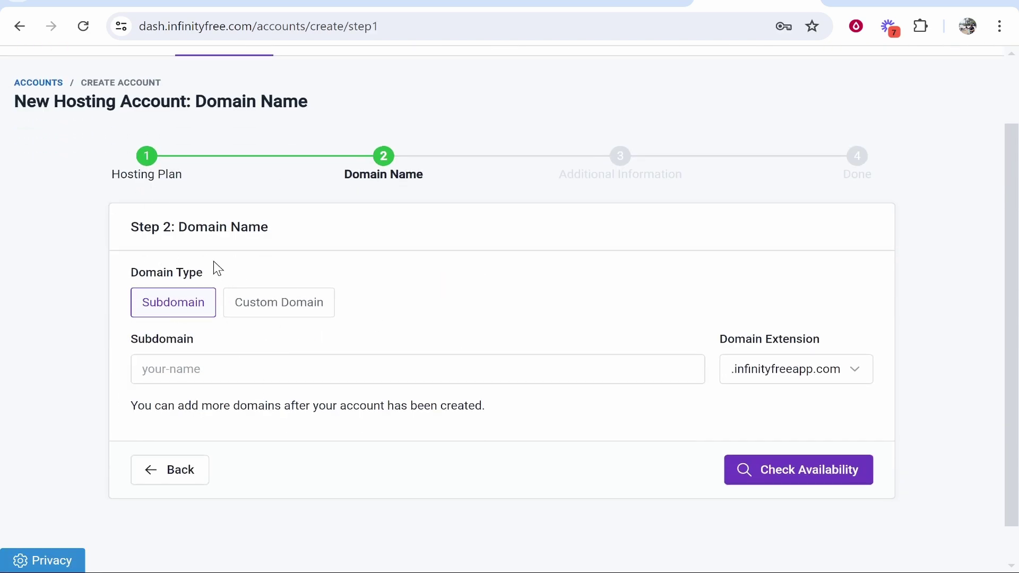
drag(199, 274, 125, 257)
click(126, 257)
click(238, 306)
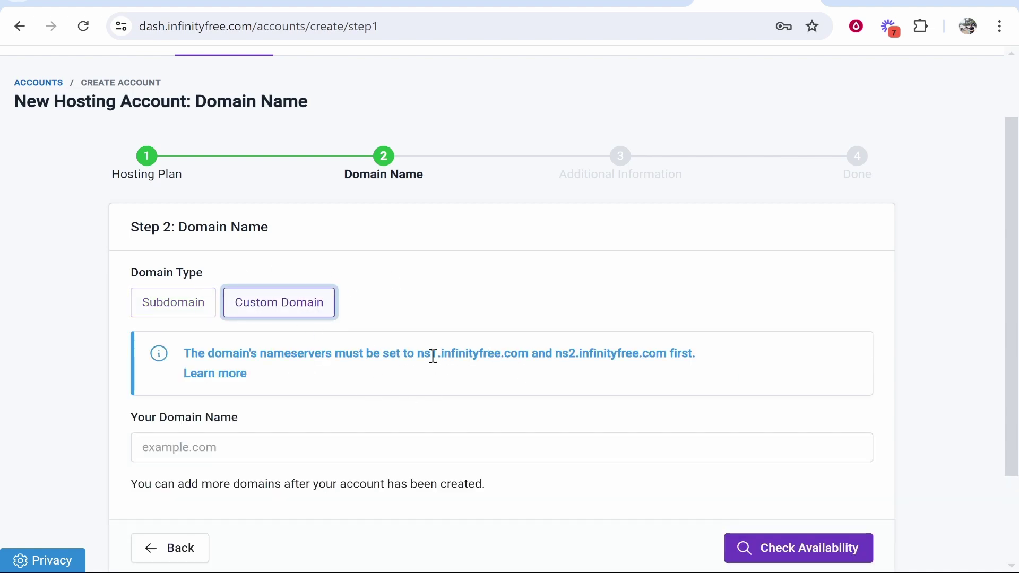
drag(418, 354, 530, 355)
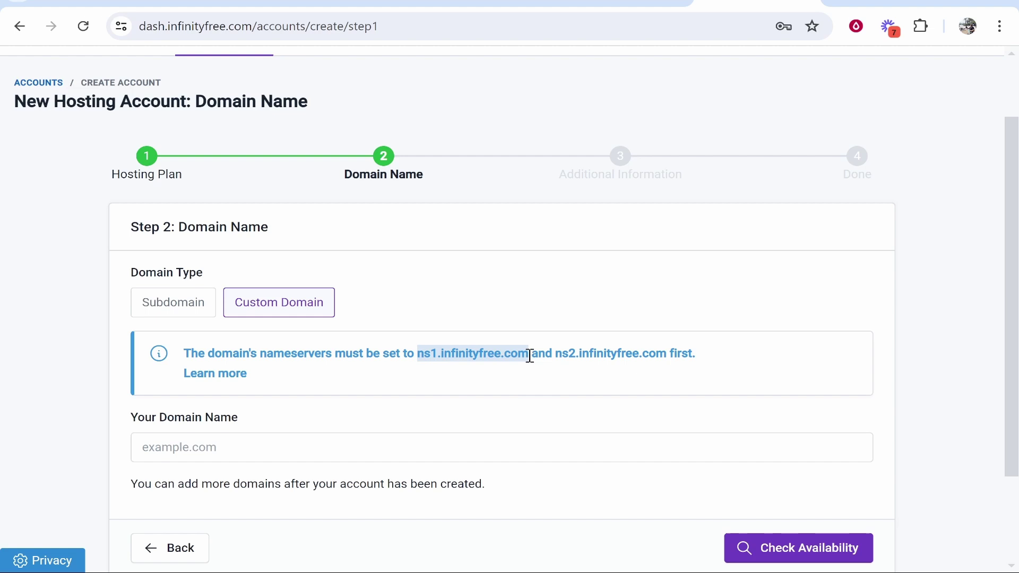
click(573, 351)
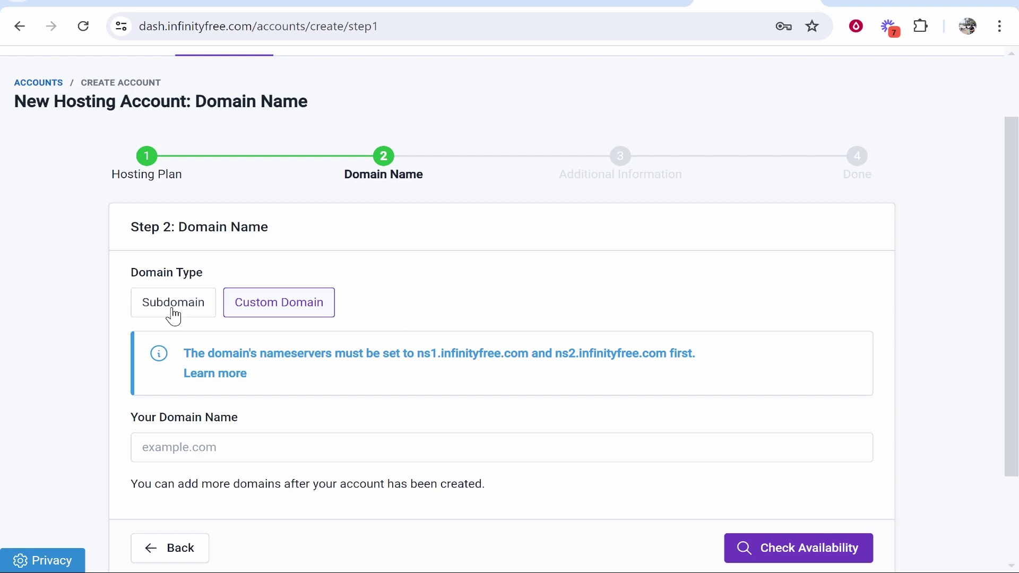
Enter subdomain knowledgebasetutorials with .infinityfreeapp.com and check its availability.
click(202, 313)
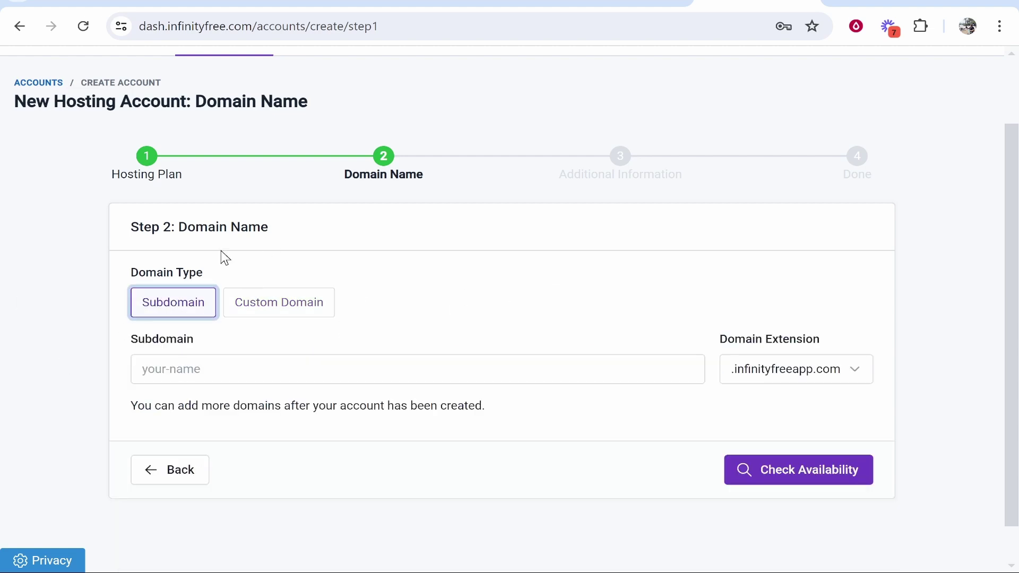
click(221, 381)
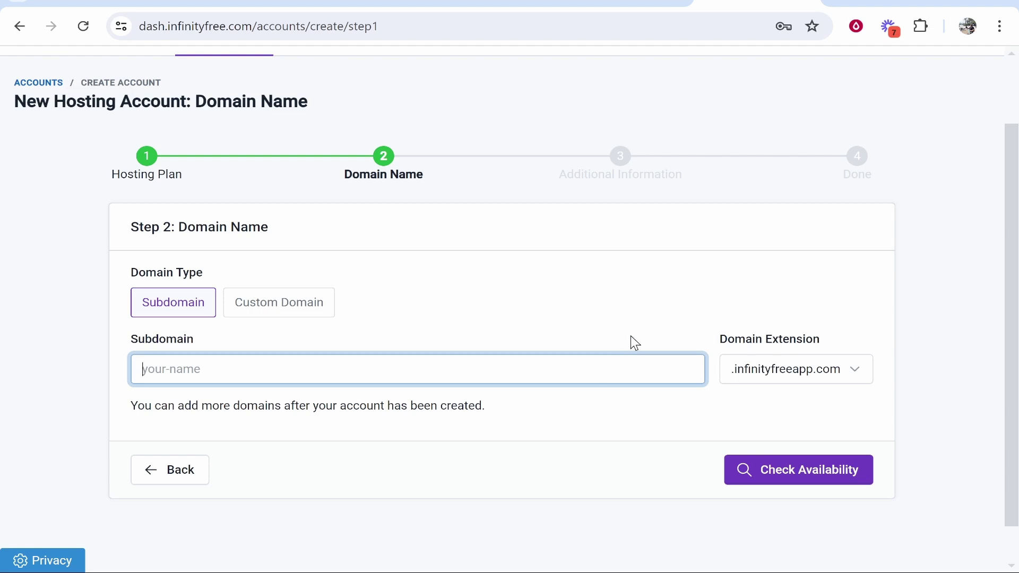
text(knowledgebase)
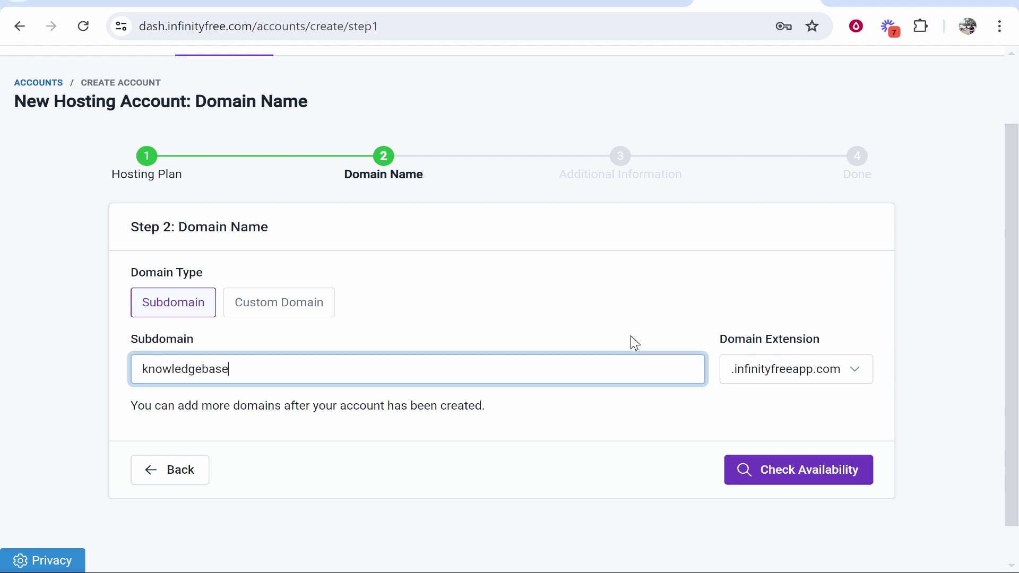
text(tutorials)
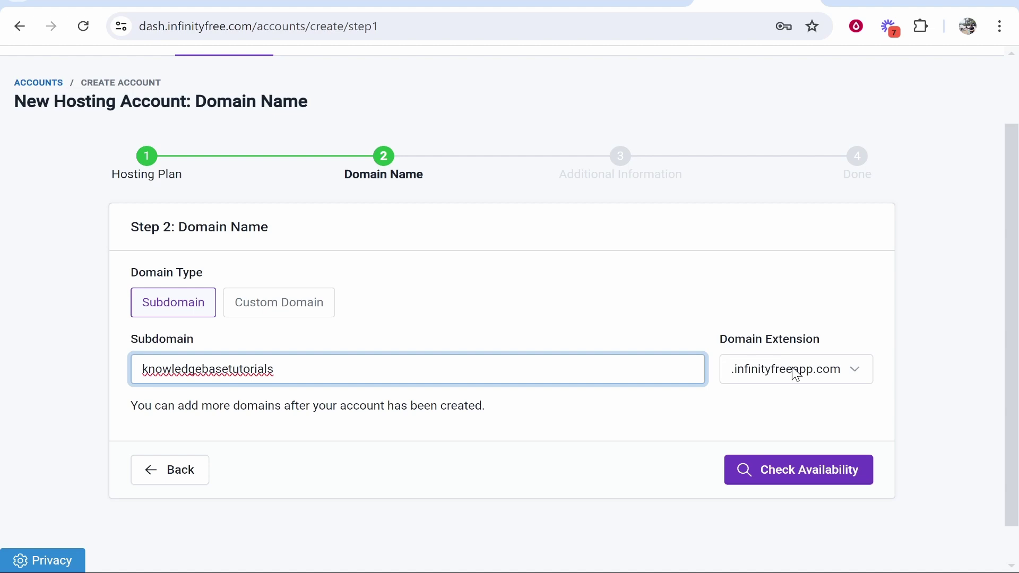
click(771, 373)
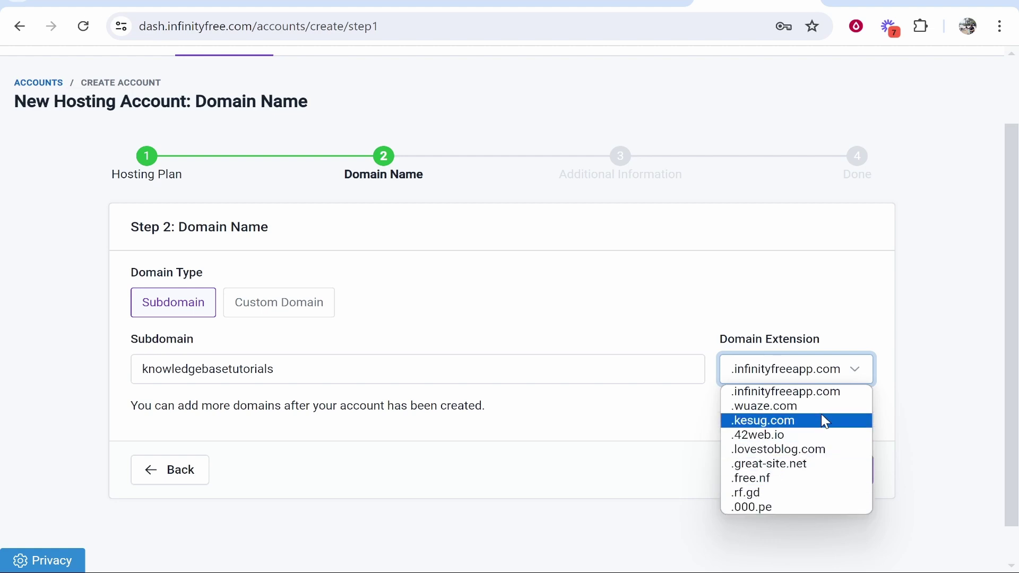
click(823, 392)
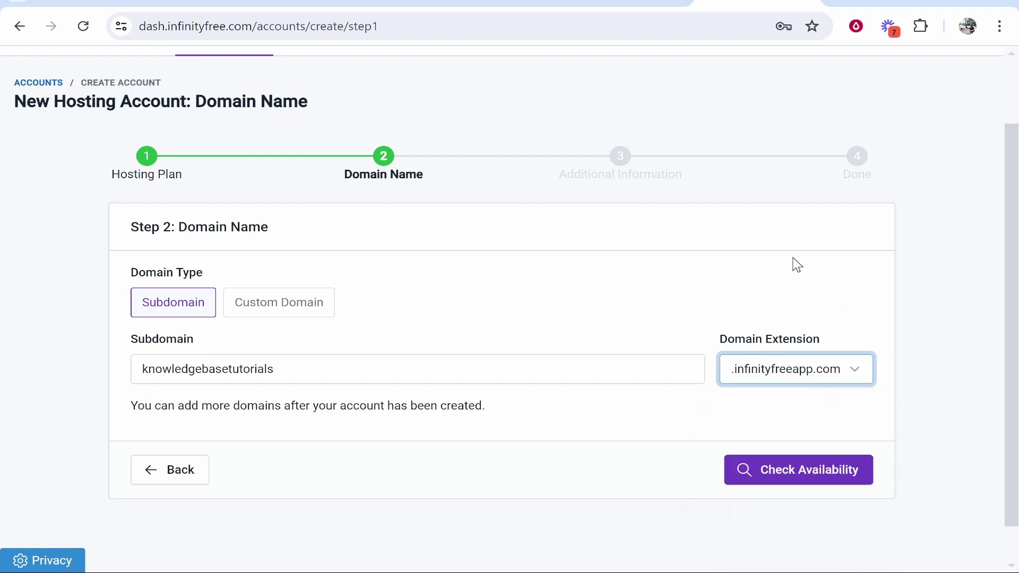
click(836, 469)
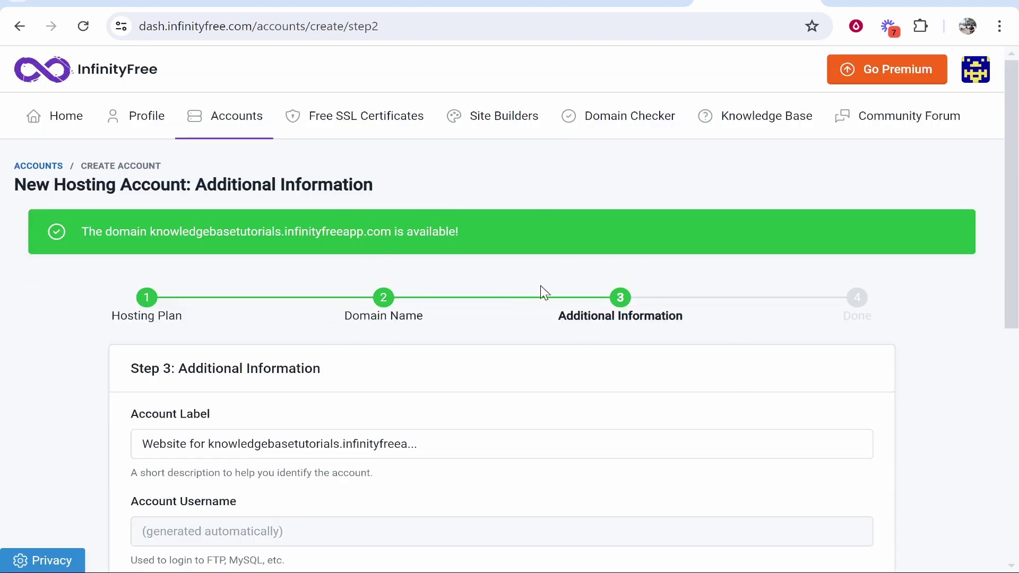
Review the suggested account label pre-filled on the Additional Information step.
scroll(255, 341, down, 3)
drag(140, 285, 529, 269)
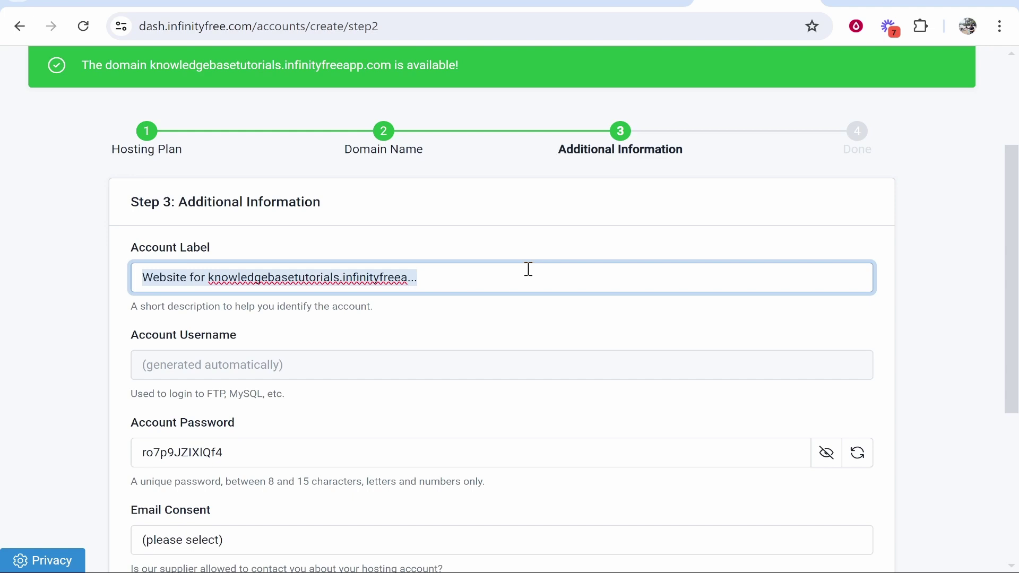
click(250, 229)
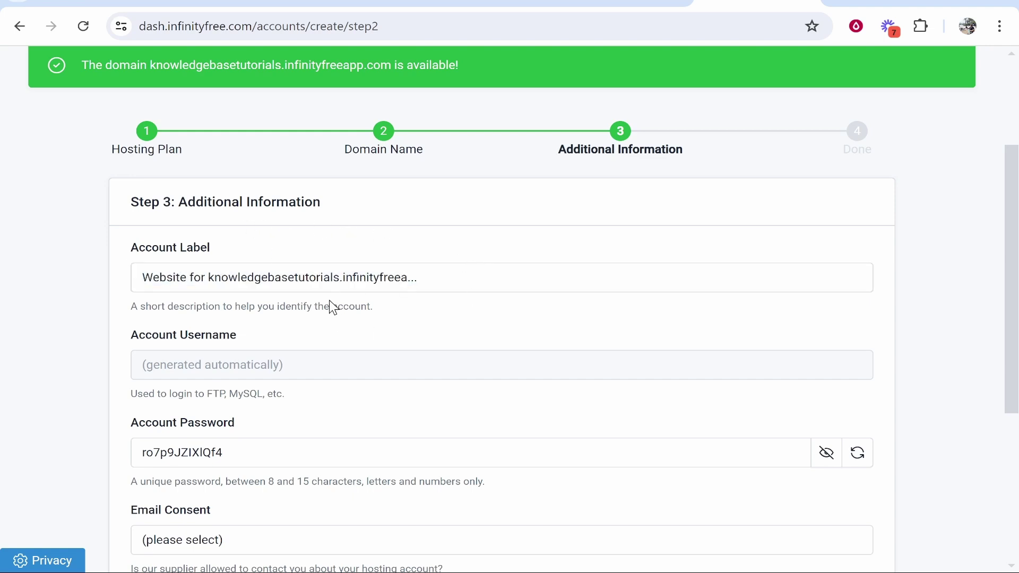
scroll(304, 351, down, 3)
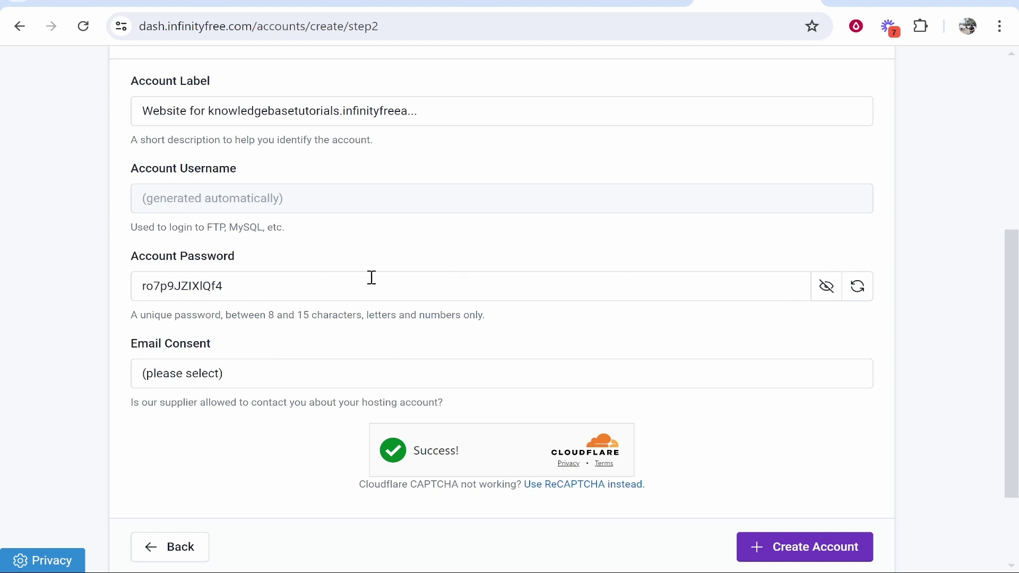
Set Email Consent to I Approve, hide the password and create the account.
click(196, 378)
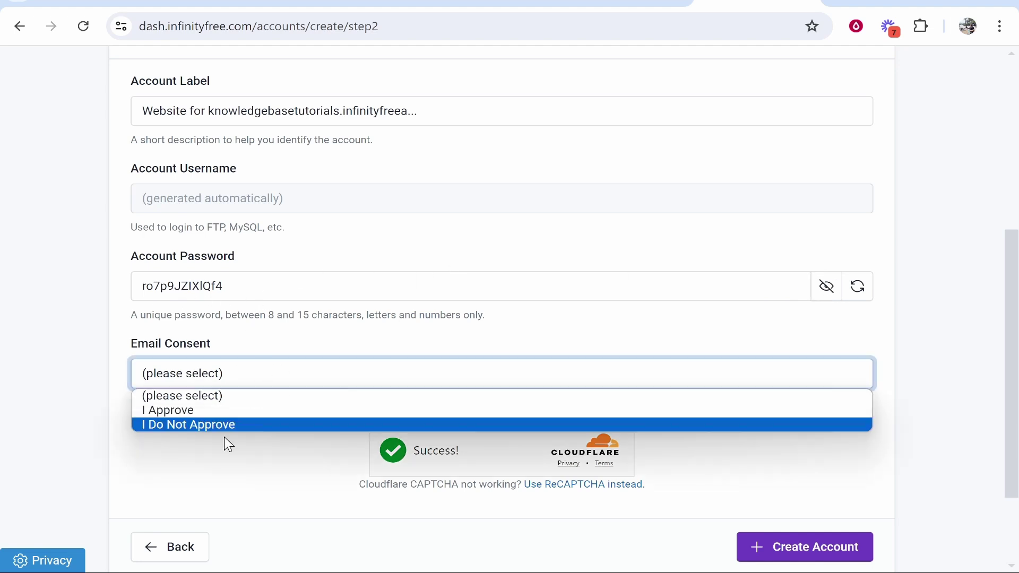
click(155, 418)
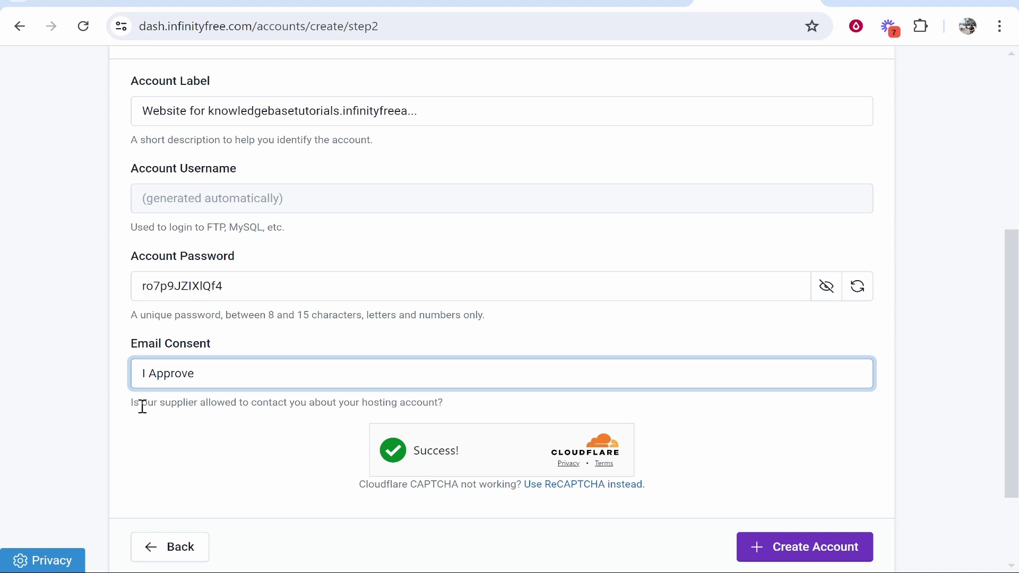
drag(364, 417, 483, 406)
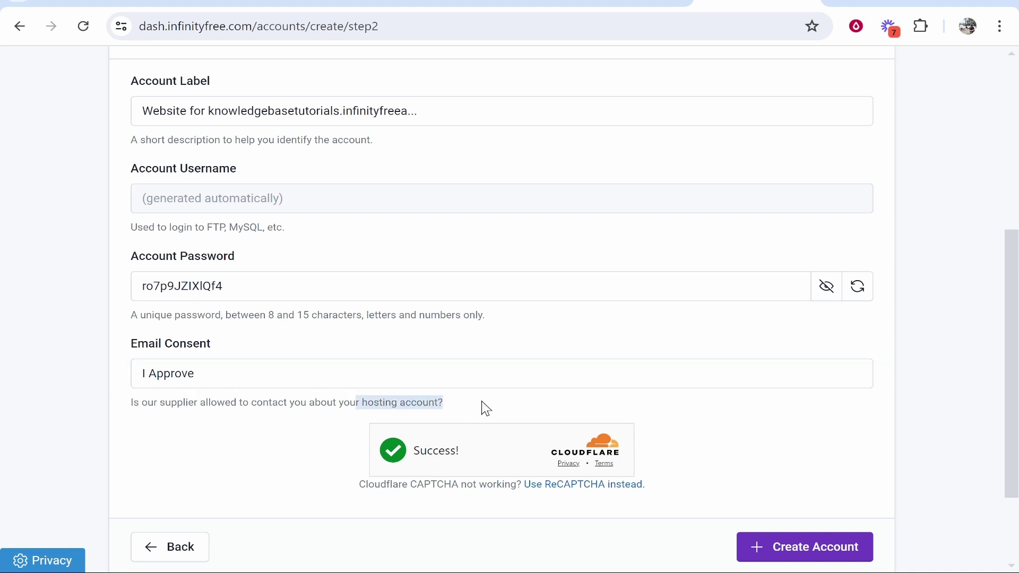
click(470, 405)
click(827, 286)
scroll(821, 473, down, 2)
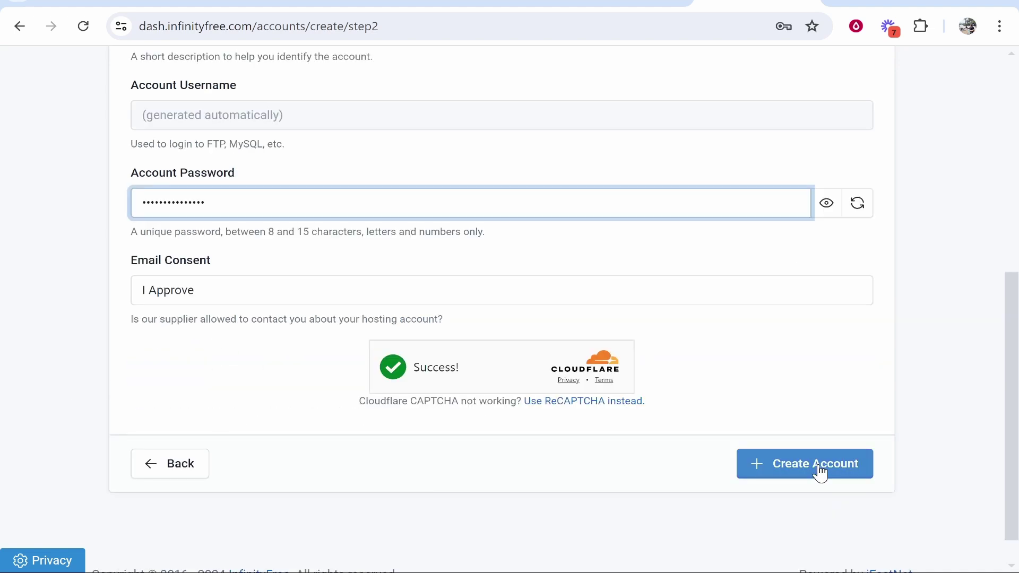
click(820, 472)
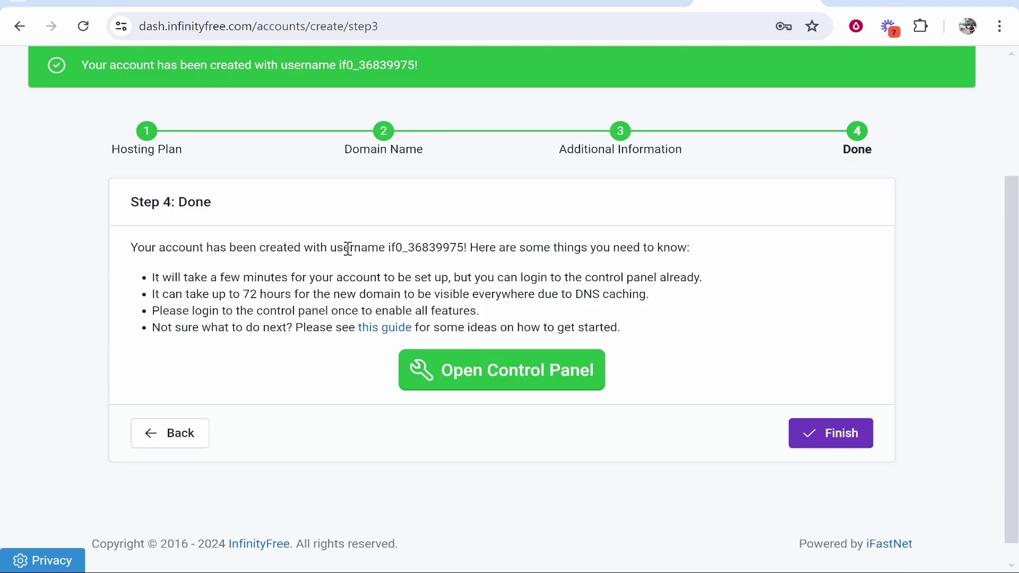
Note the new account's username and open its control panel.
drag(329, 248, 467, 242)
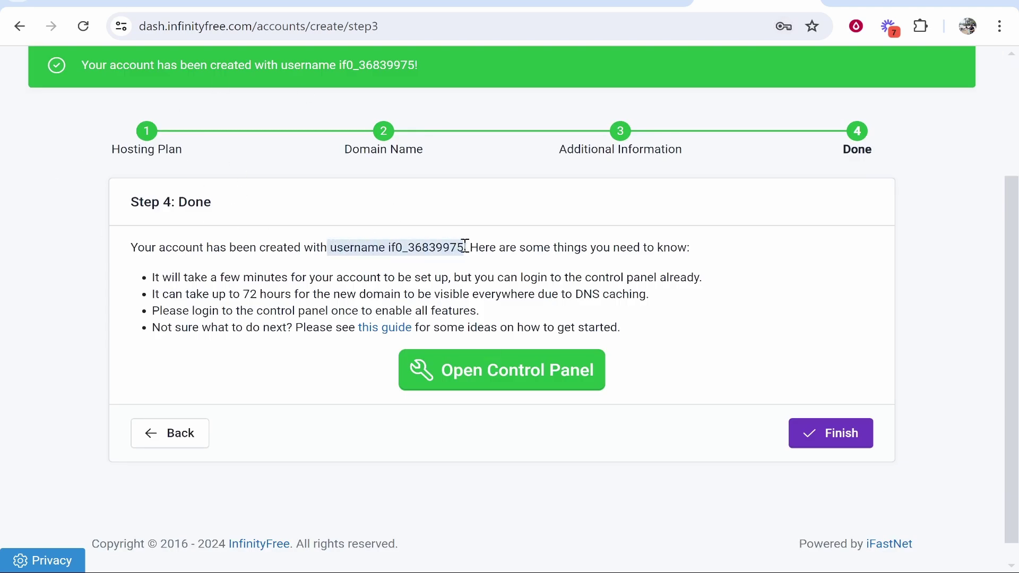
click(339, 289)
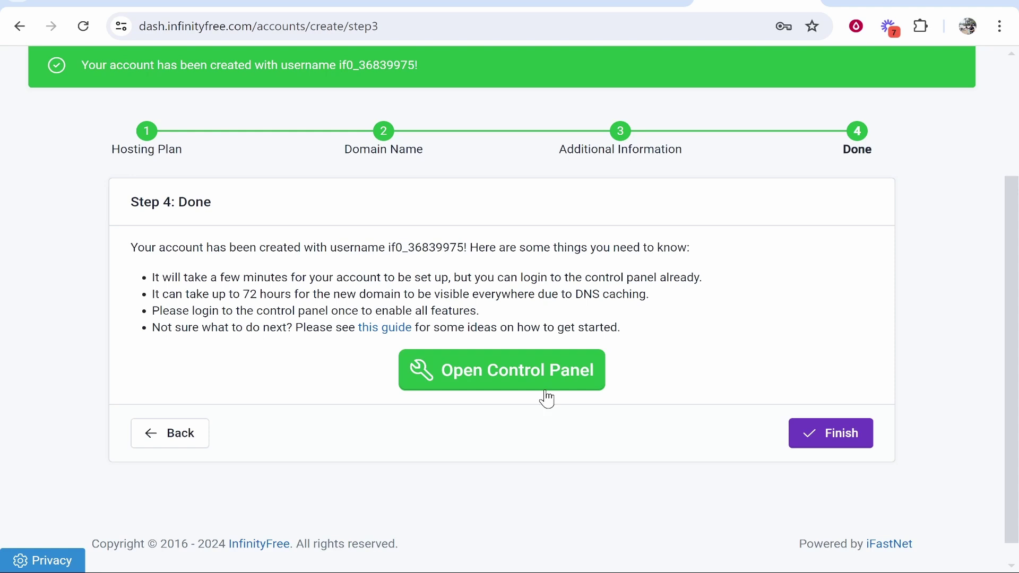
click(487, 386)
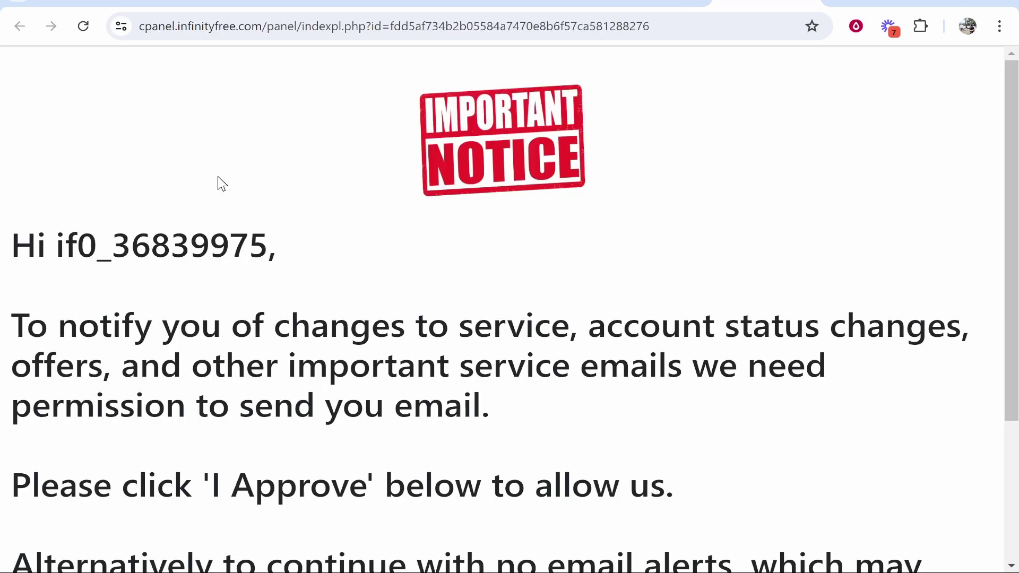
Read the email-permission notice and approve it with I Approve.
scroll(229, 183, down, 4)
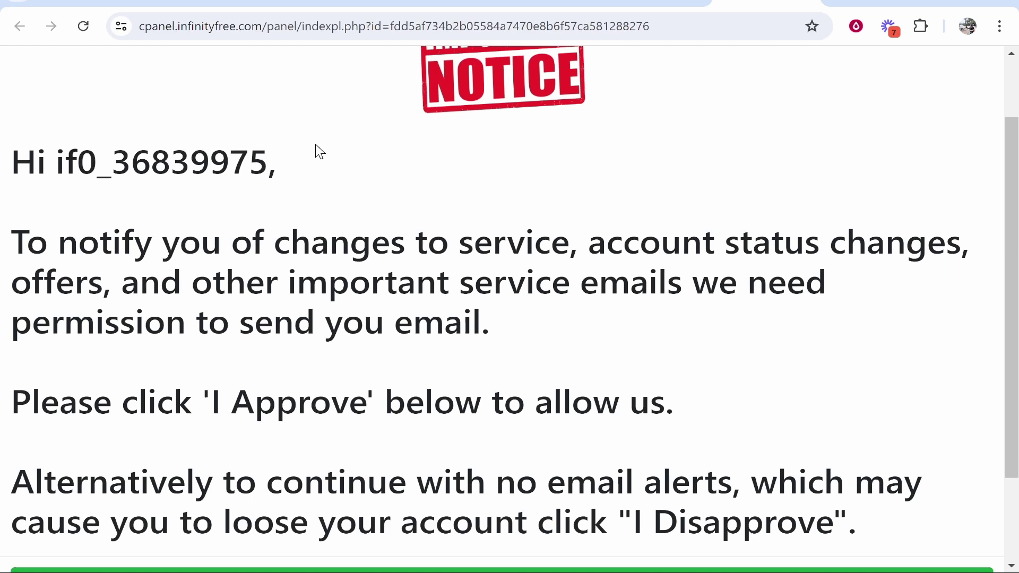
scroll(328, 176, up, 4)
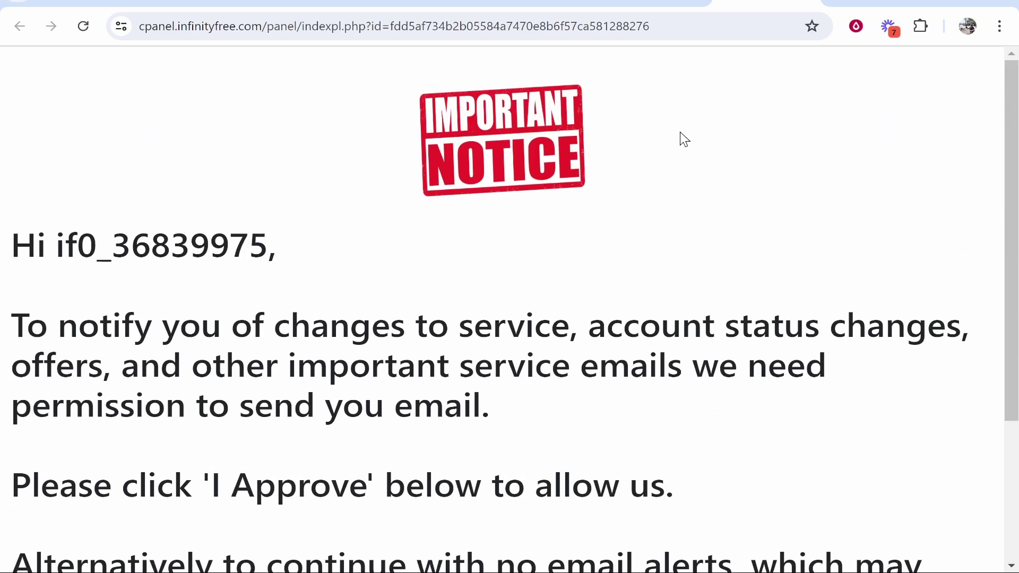
scroll(876, 106, down, 4)
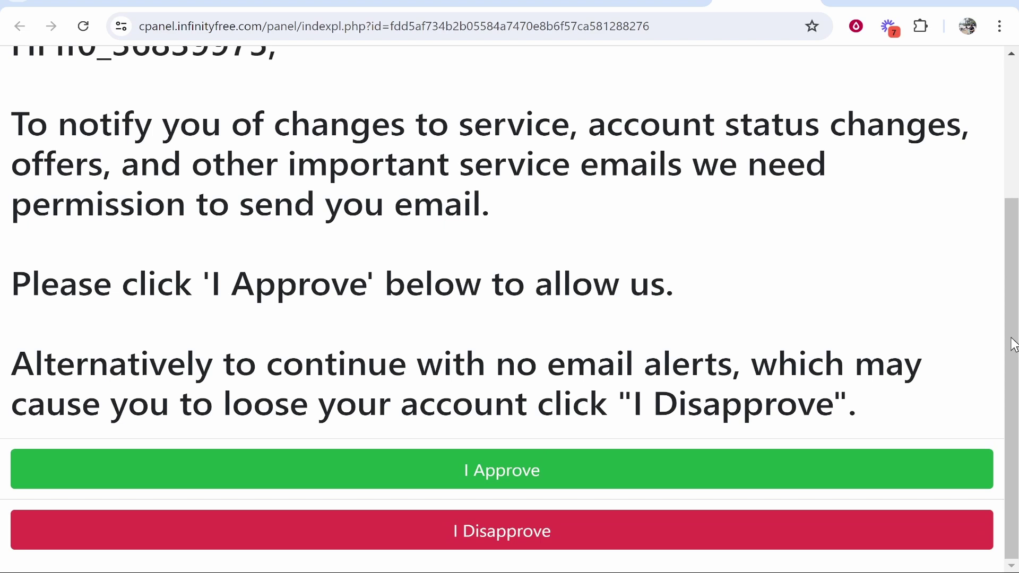
click(521, 471)
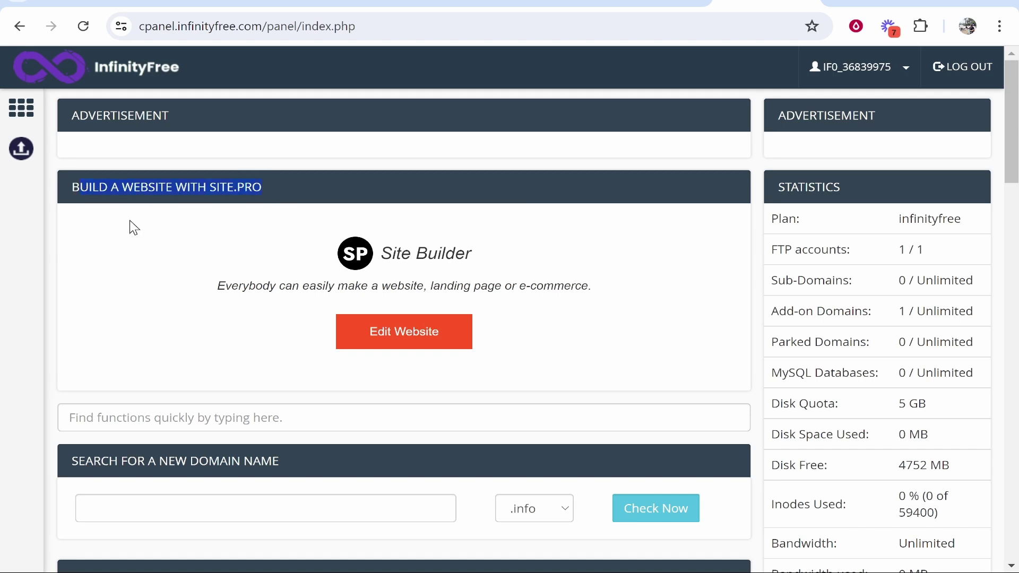
Launch Softaculous Apps Installer from the control panel's Software section.
scroll(450, 287, down, 20)
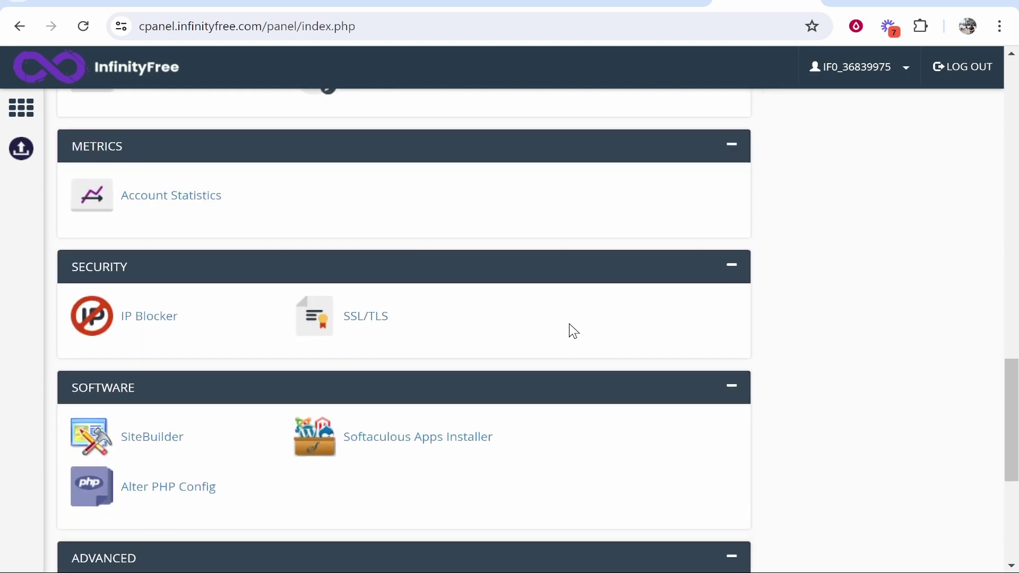
scroll(573, 330, down, 3)
click(504, 301)
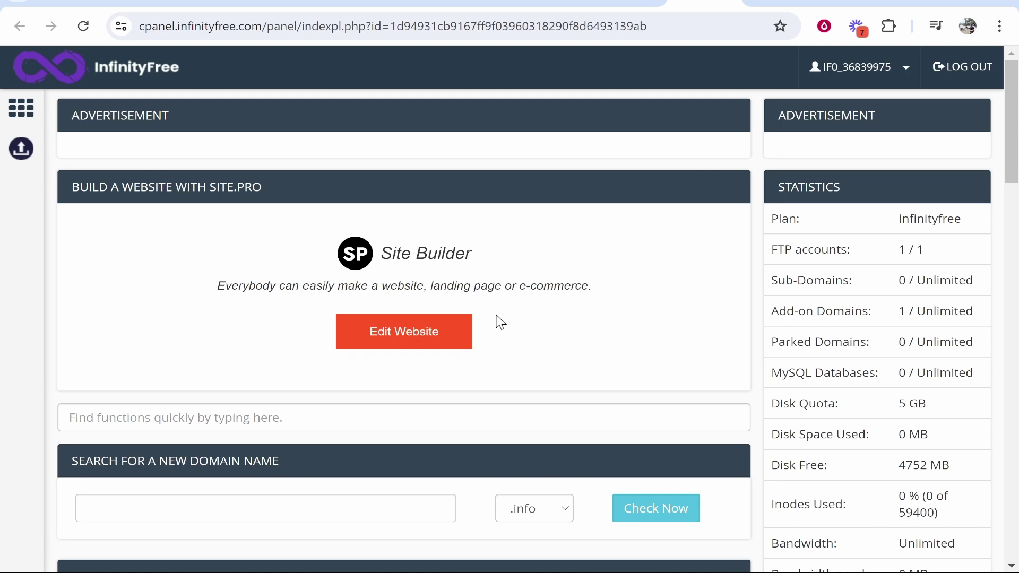
scroll(441, 286, down, 20)
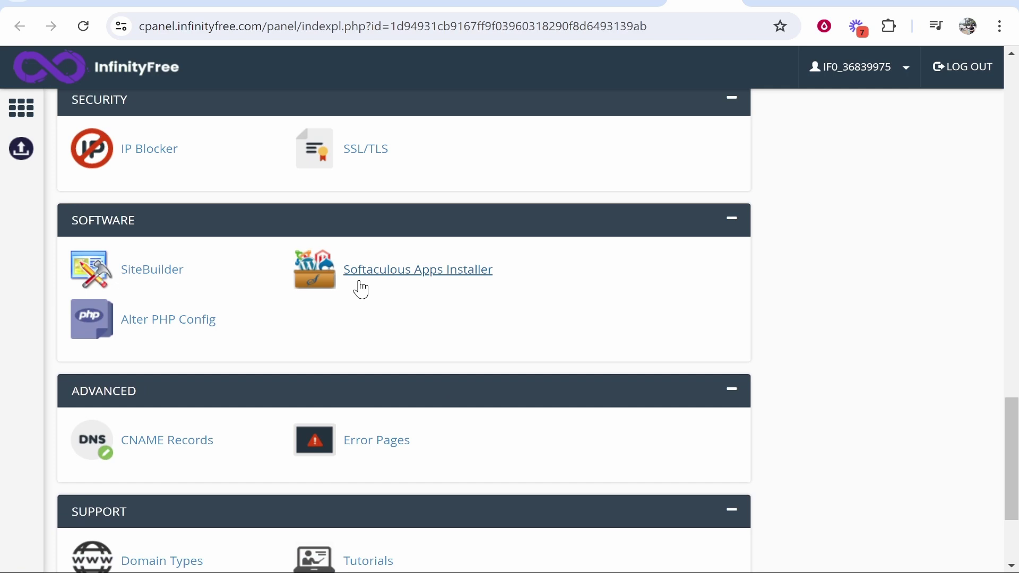
Choose Install on the WordPress card under Softaculous Top Scripts.
click(428, 273)
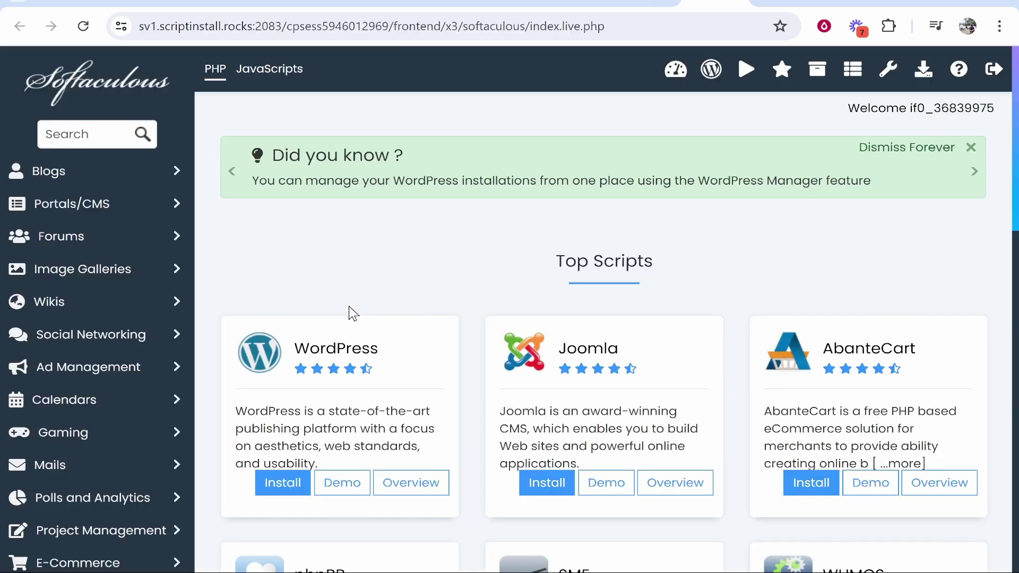
scroll(400, 209, down, 2)
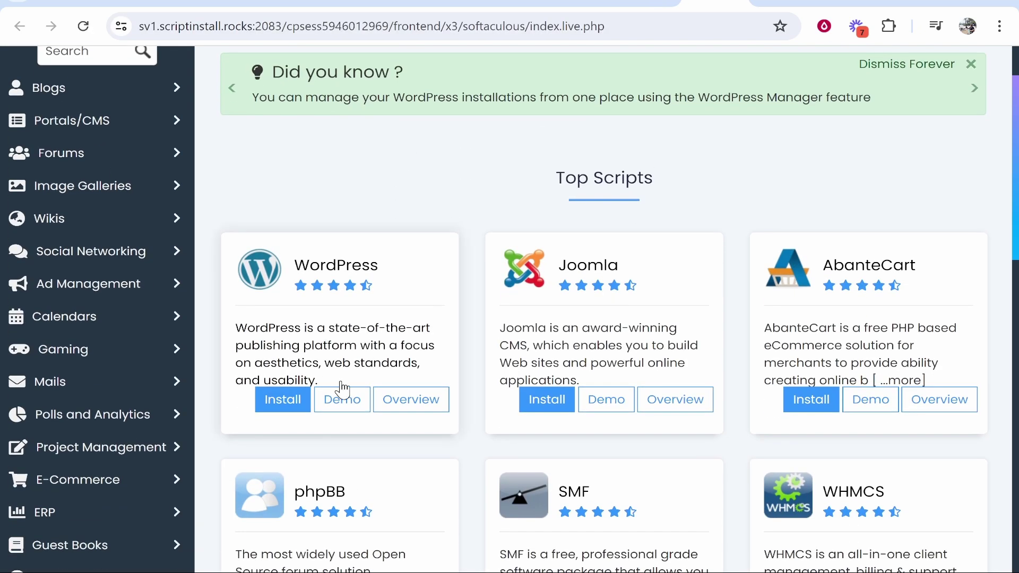
click(282, 409)
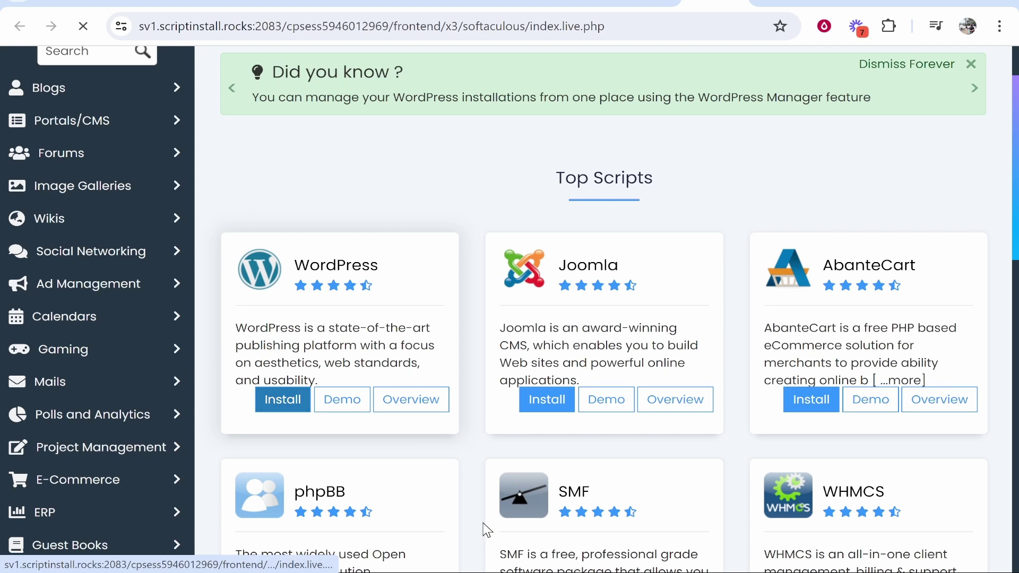
scroll(690, 417, down, 2)
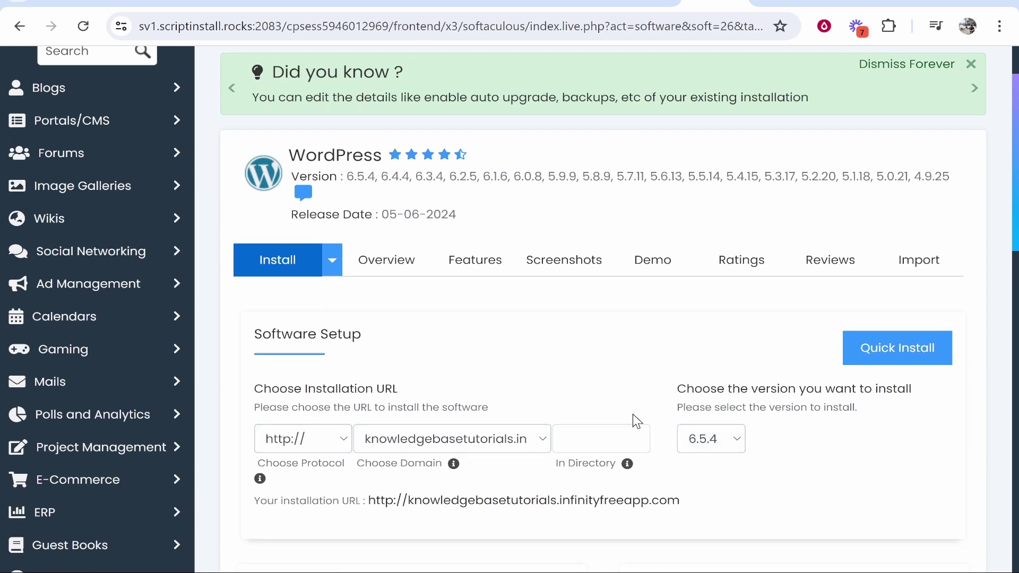
Use Quick Install with admin username admin and a strong password, then install.
click(925, 361)
scroll(851, 389, up, 2)
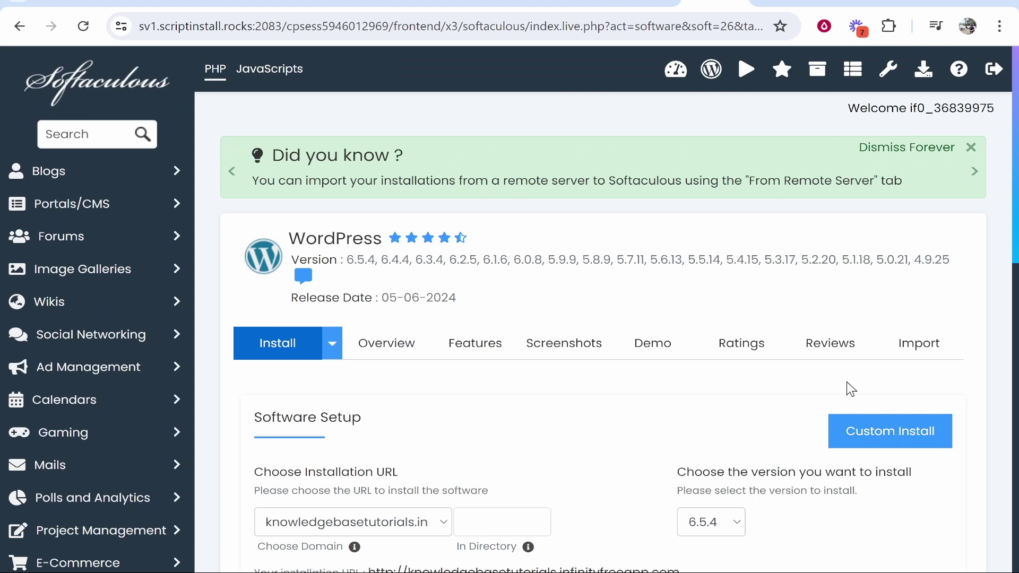
scroll(848, 388, down, 15)
scroll(848, 388, up, 3)
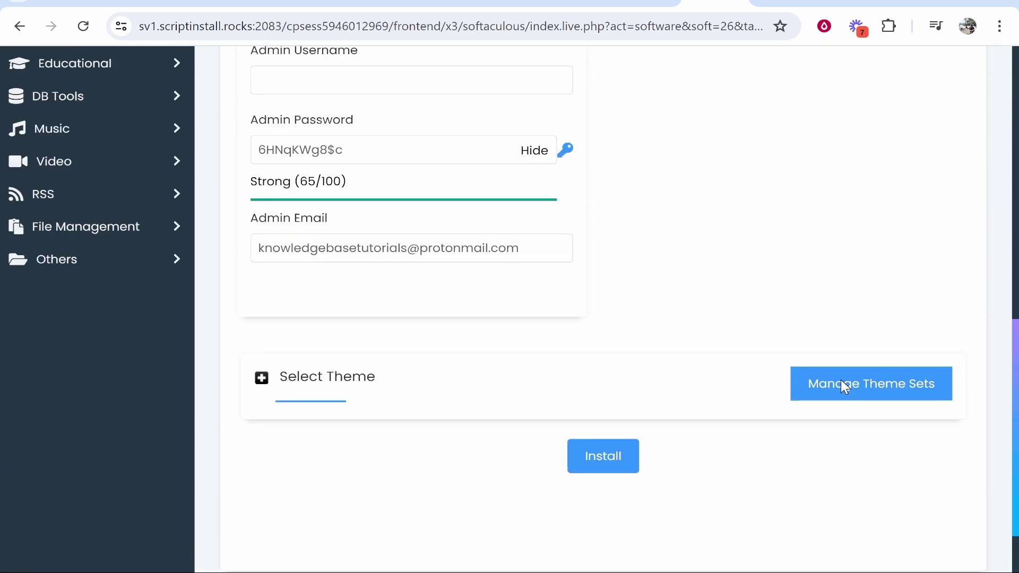
click(309, 160)
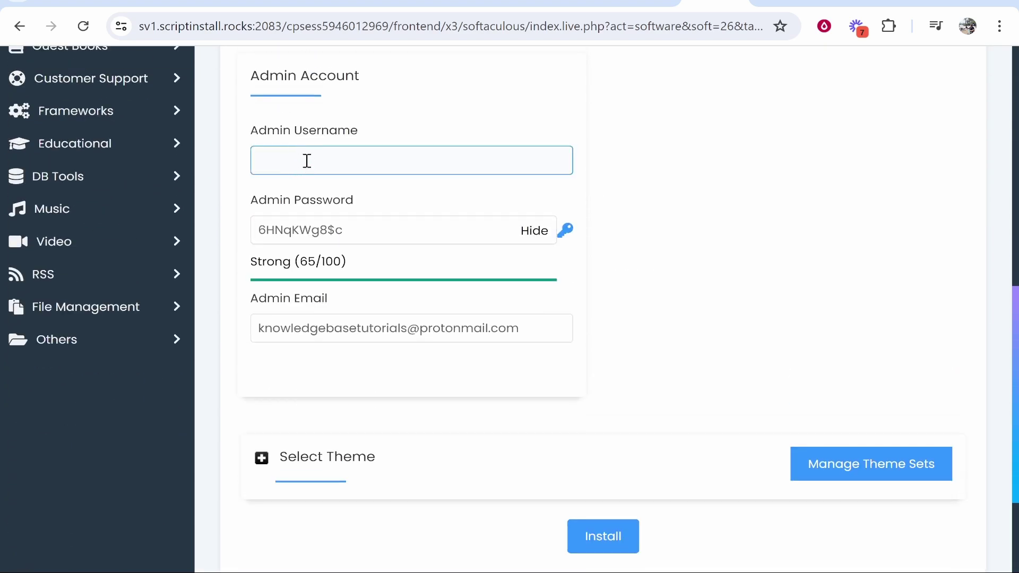
click(402, 219)
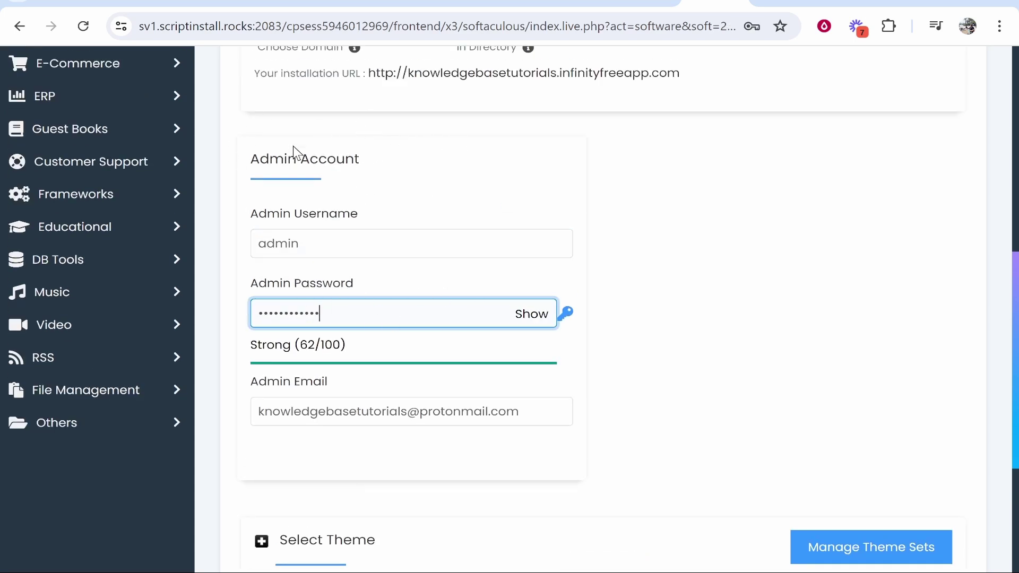
scroll(750, 207, down, 3)
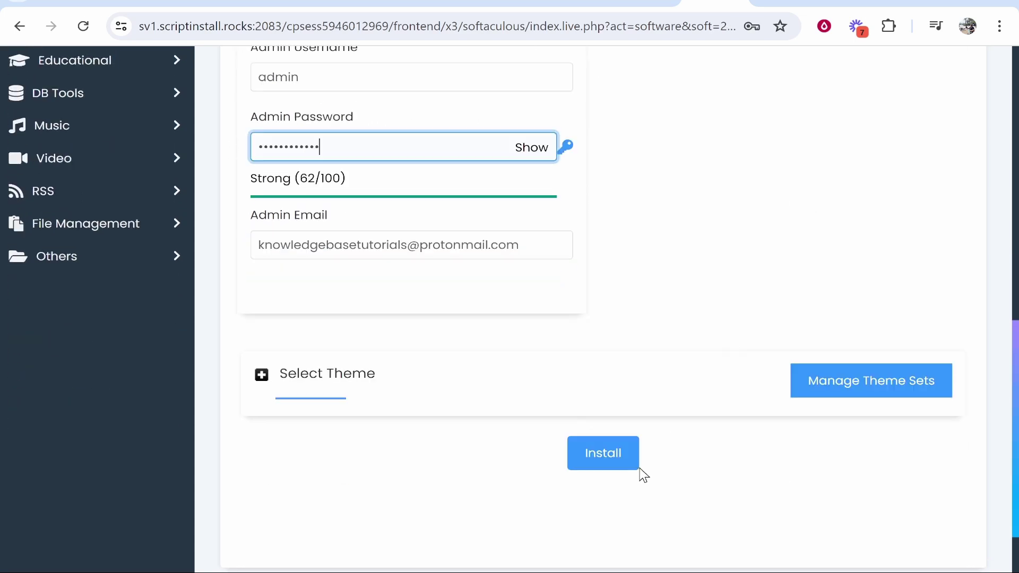
click(604, 466)
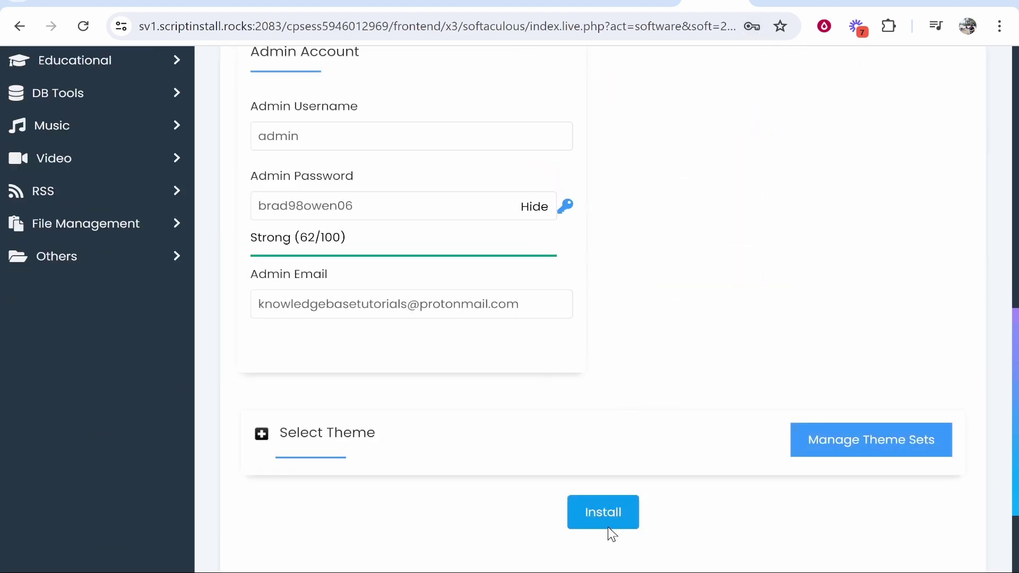
Dismiss the save-password prompt and let the WordPress installation finish.
click(607, 521)
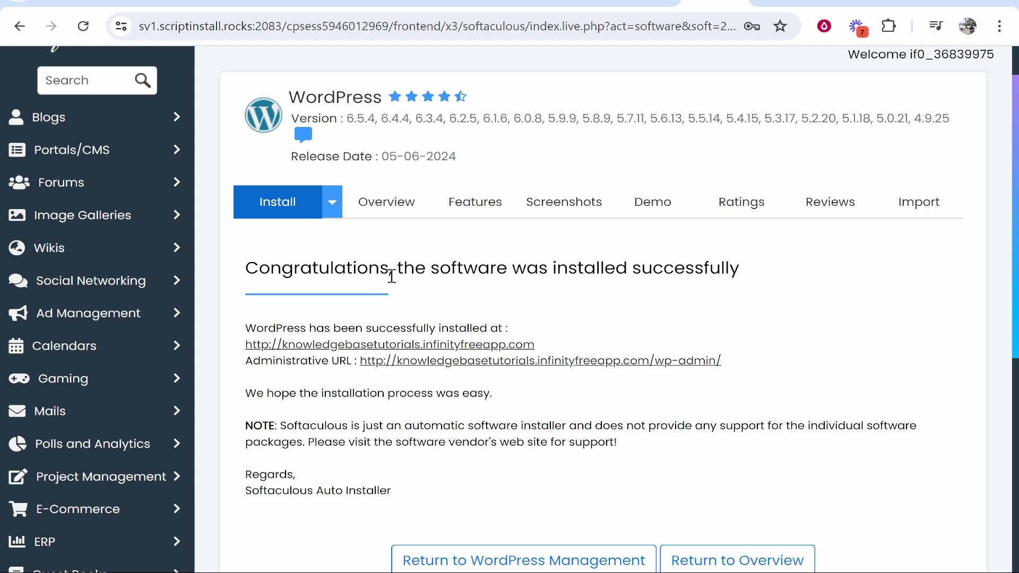
scroll(568, 350, down, 2)
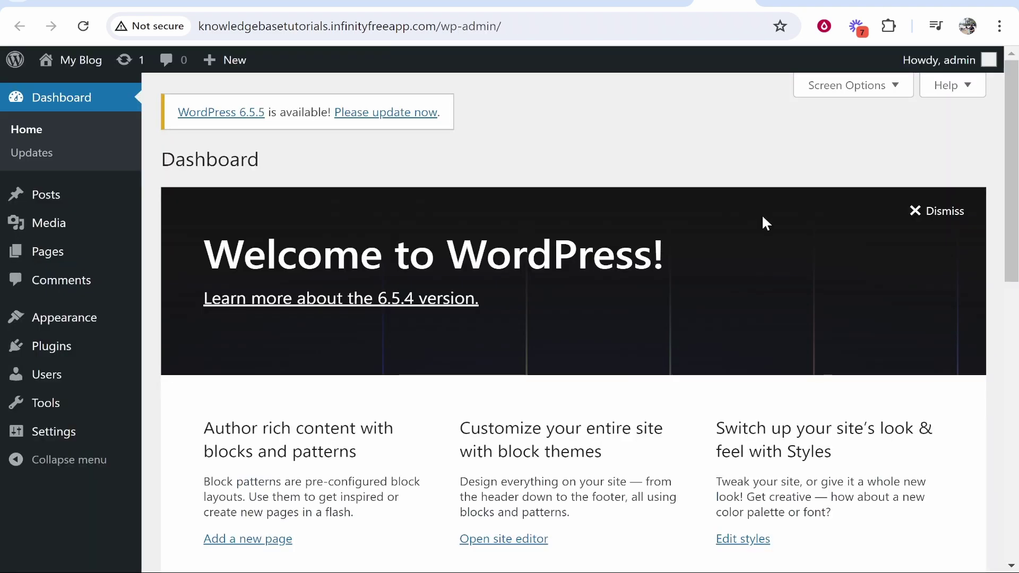
mouse_move(69, 60)
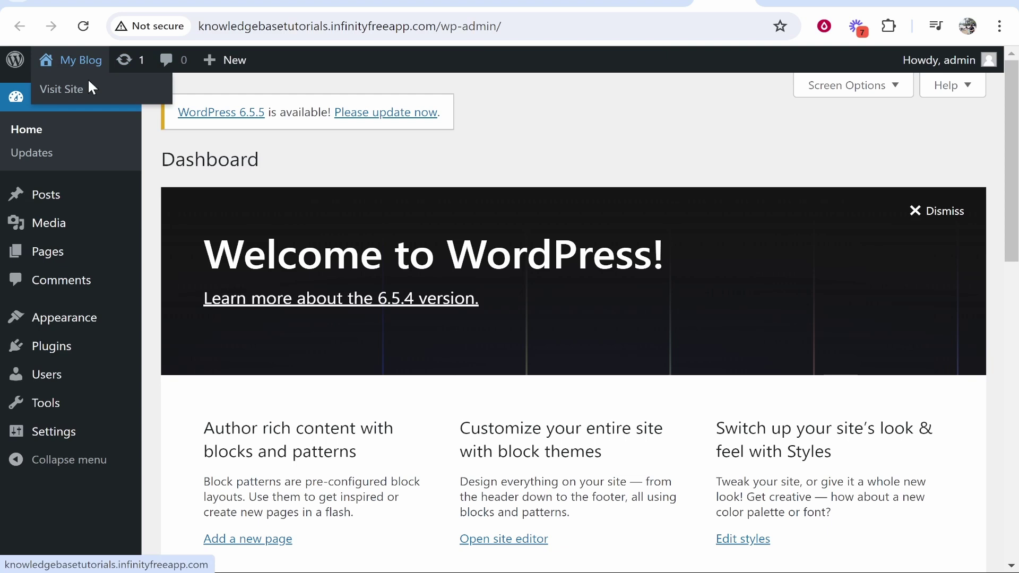
scroll(422, 342, down, 6)
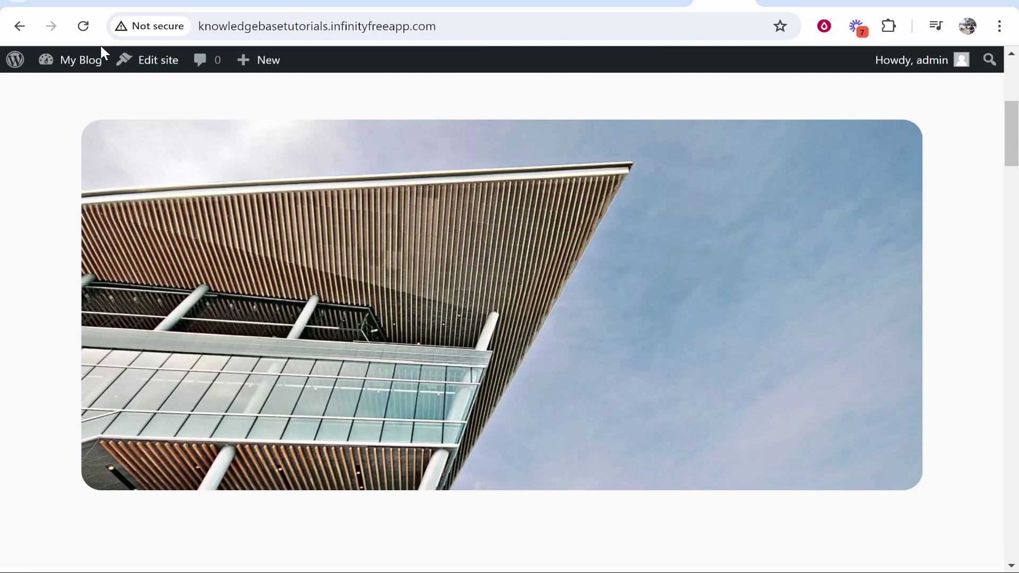
click(16, 27)
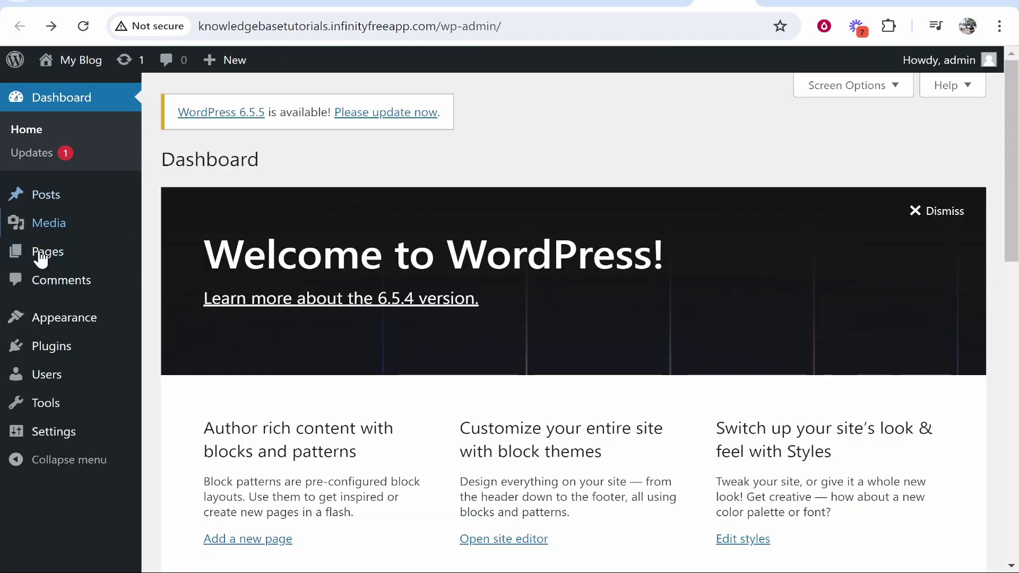